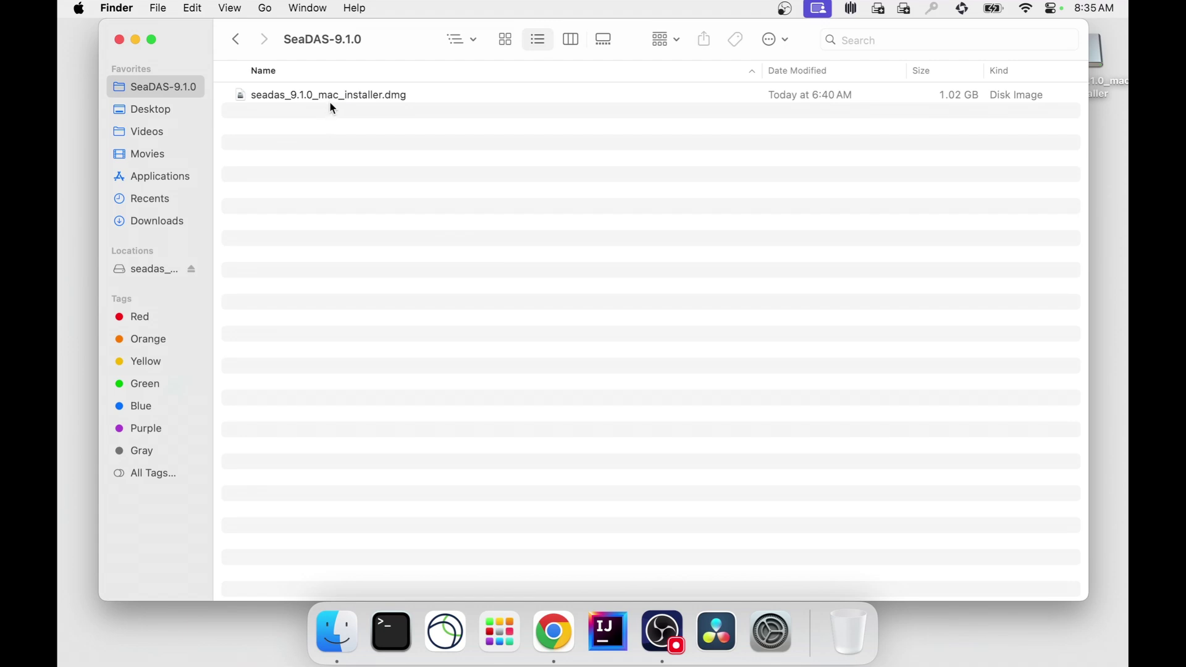
Mount the seadas_9.1.0_mac_installer disk image, try its installer, and dismiss the unverified-developer warning
{"action": "double_click", "coordinate": [332, 95]}
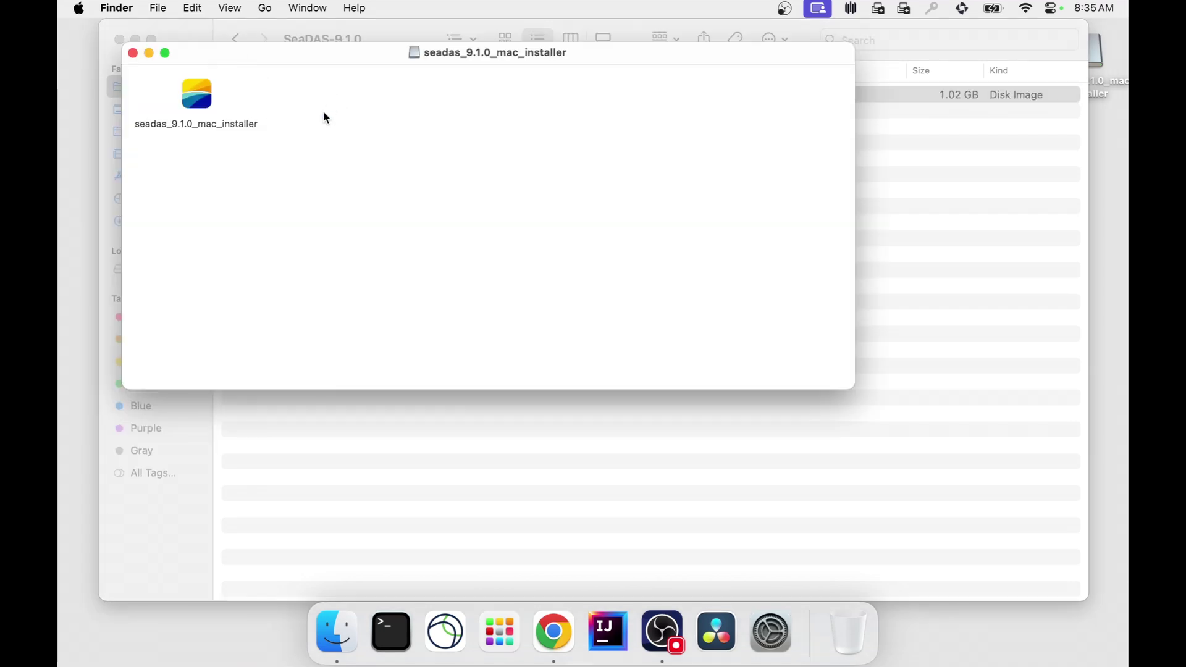
{"action": "double_click", "coordinate": [212, 98]}
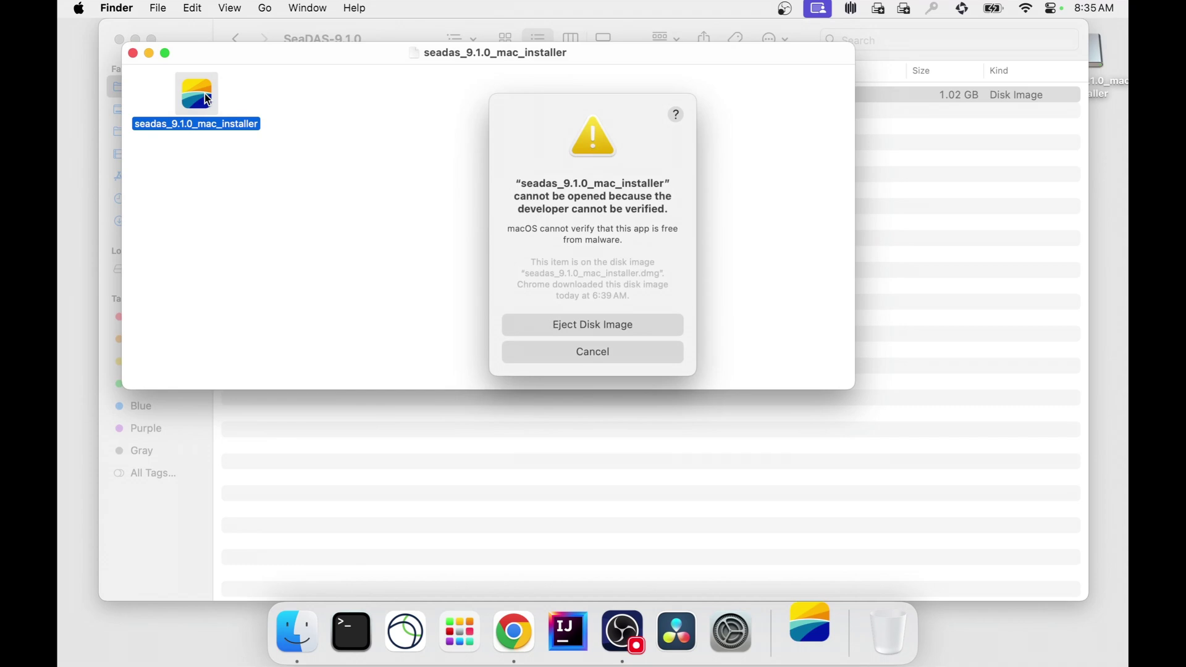
{"action": "left_click", "coordinate": [592, 353]}
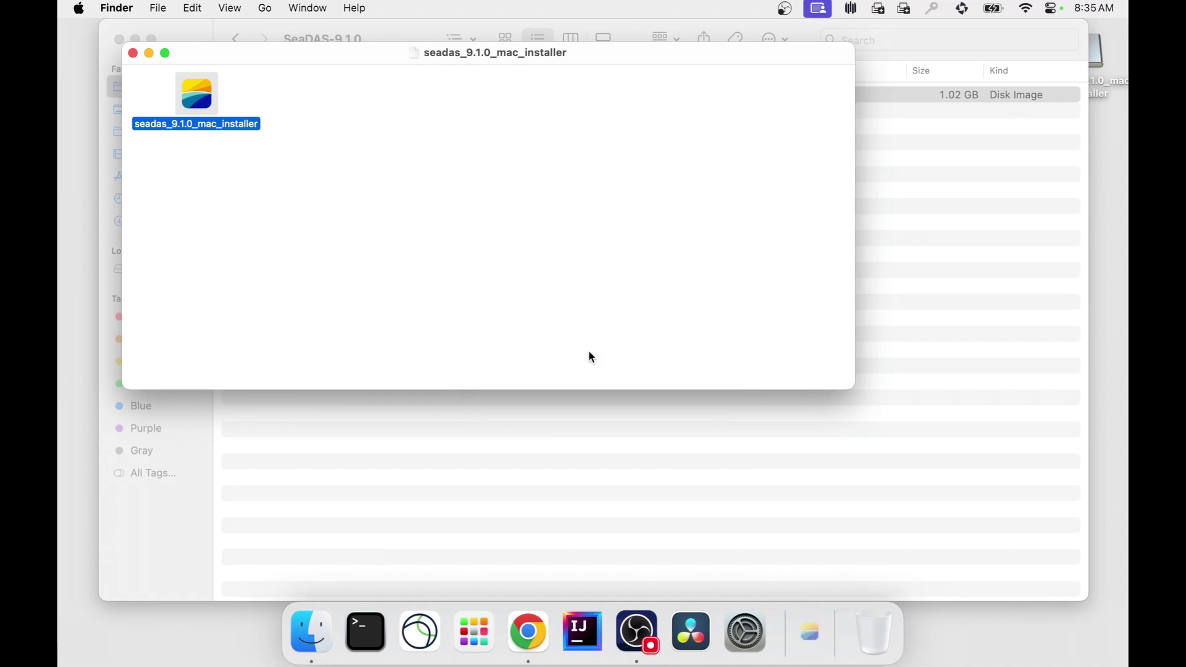
Allow the blocked SeaDAS installer with Open Anyway in Privacy & Security, then confirm Open
{"action": "left_click", "coordinate": [761, 630]}
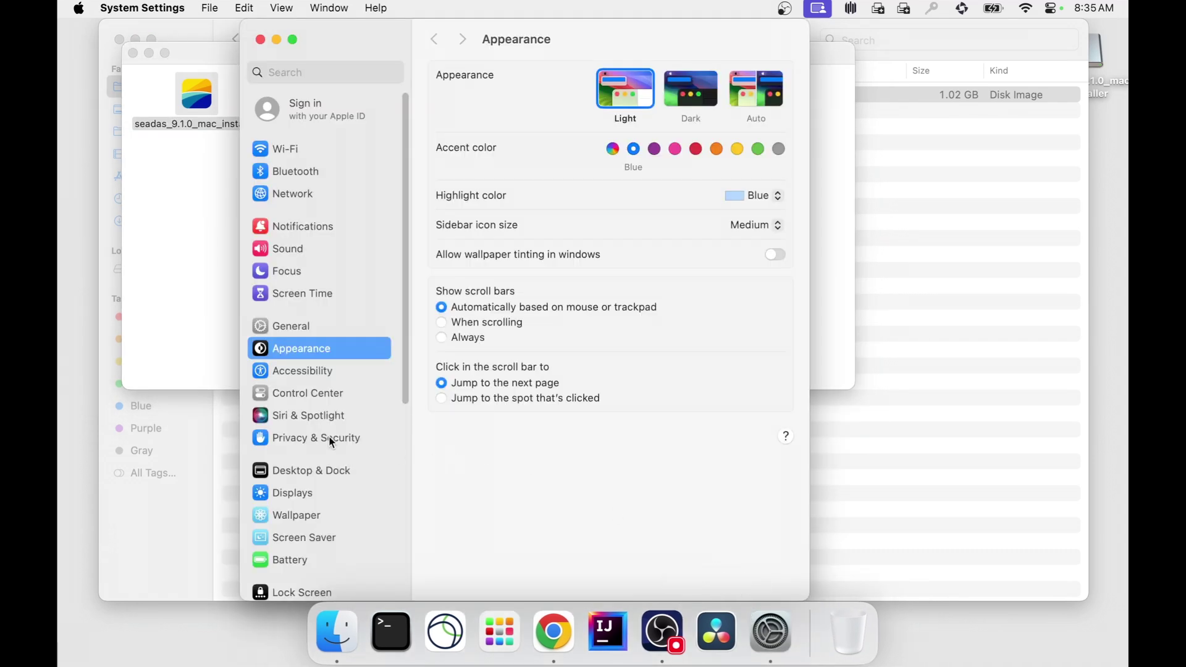
{"action": "left_click", "coordinate": [331, 440]}
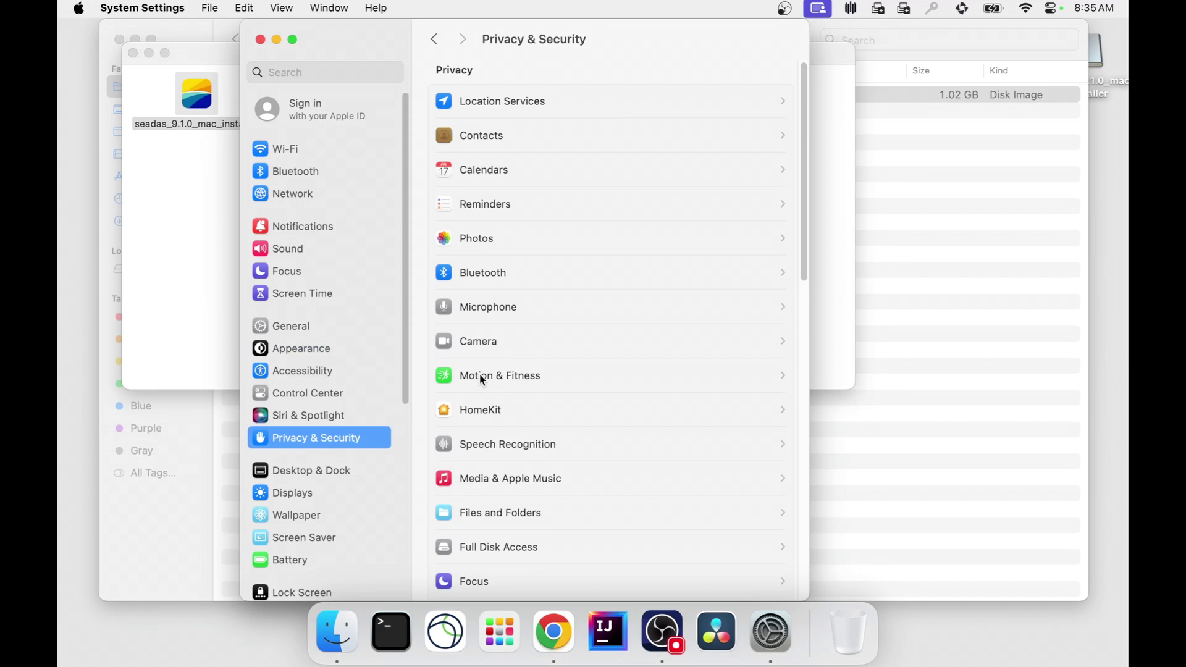
{"action": "scroll", "coordinate": [489, 376], "scroll_direction": "down", "scroll_amount": 10}
{"action": "scroll", "coordinate": [488, 376], "scroll_direction": "down", "scroll_amount": 5}
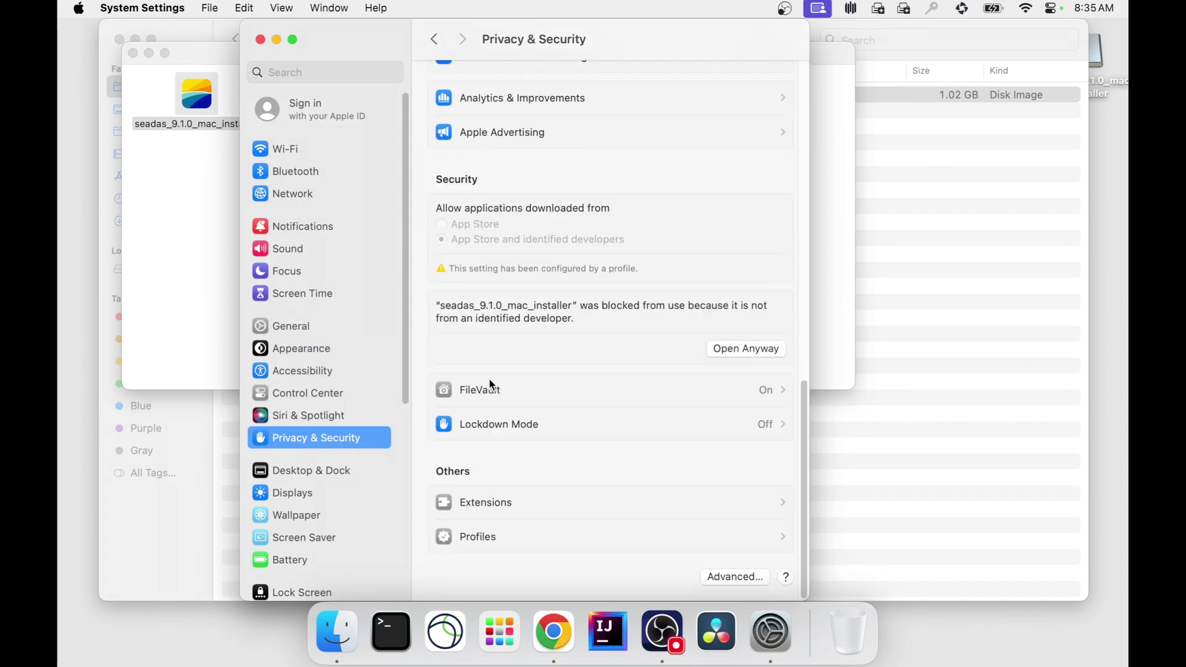
{"action": "left_click", "coordinate": [728, 349]}
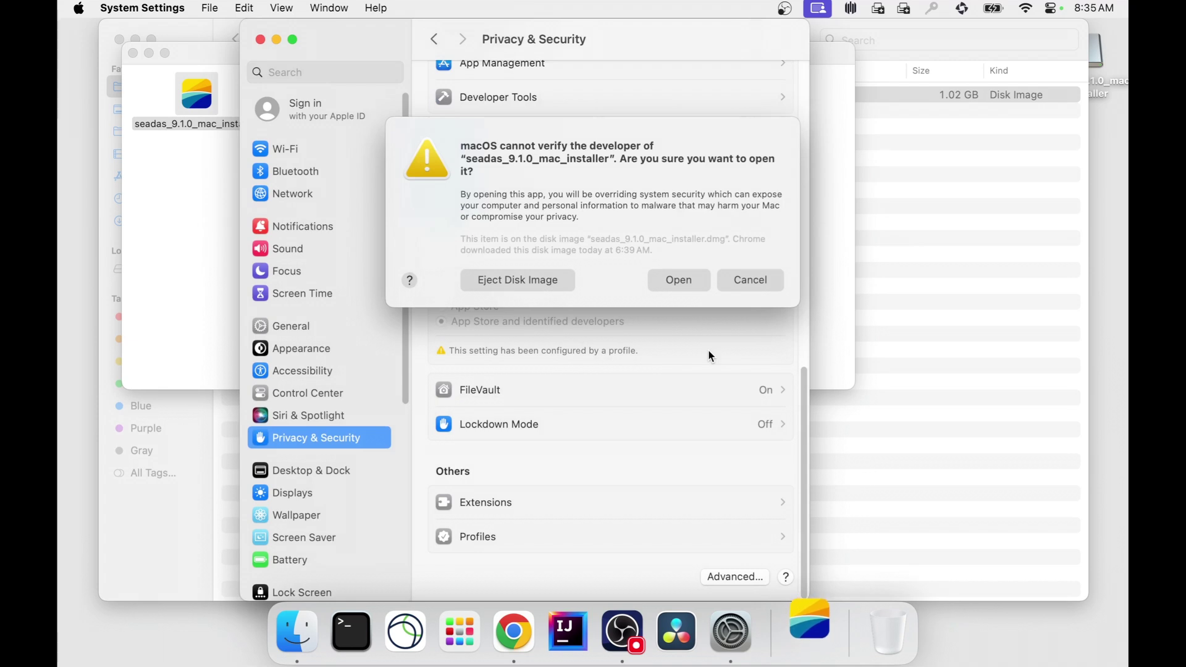
{"action": "left_click", "coordinate": [679, 279]}
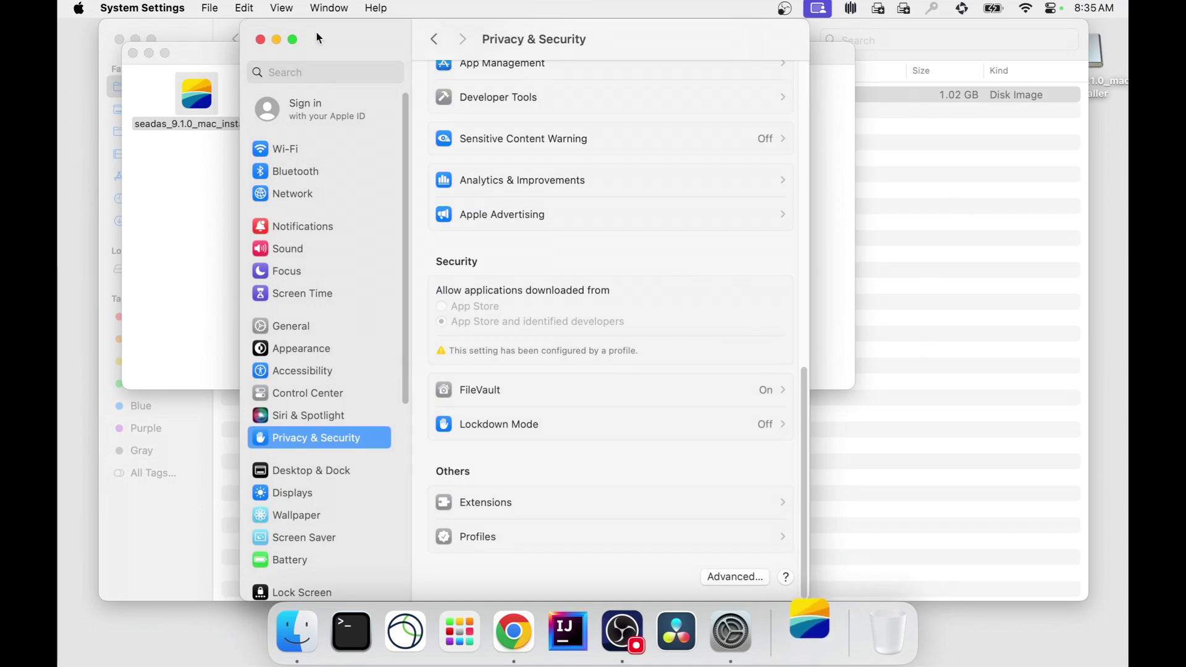
Close System Settings and the disk image window, then accept the SeaDAS license agreement
{"action": "left_click", "coordinate": [262, 39]}
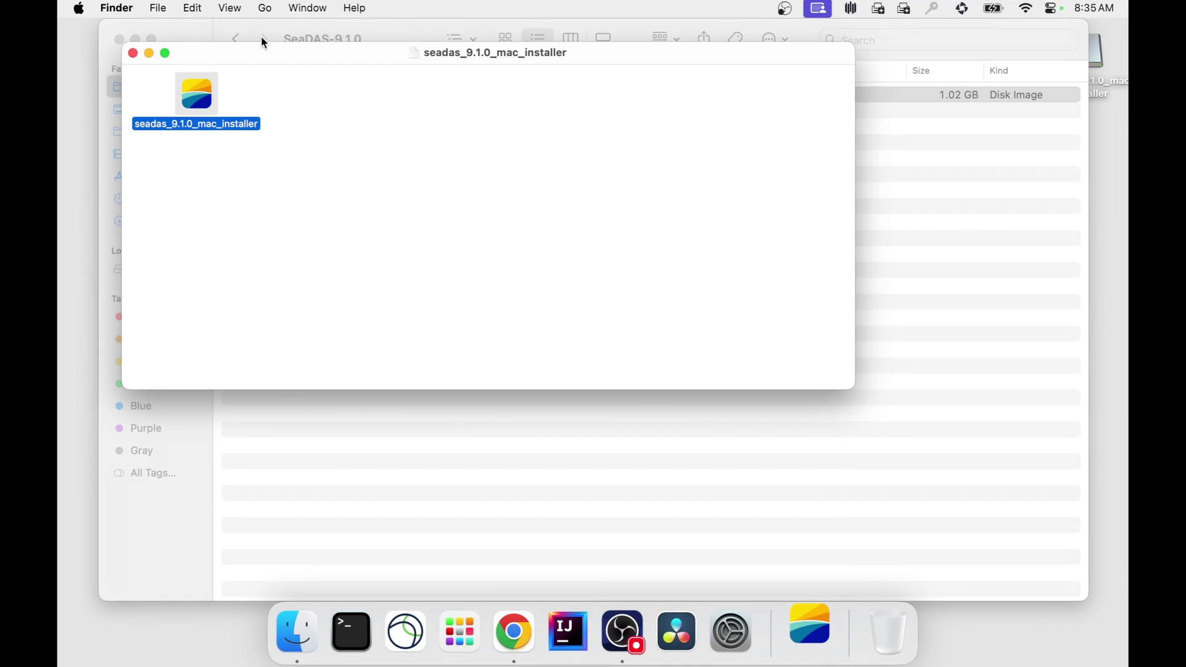
{"action": "left_click", "coordinate": [132, 54]}
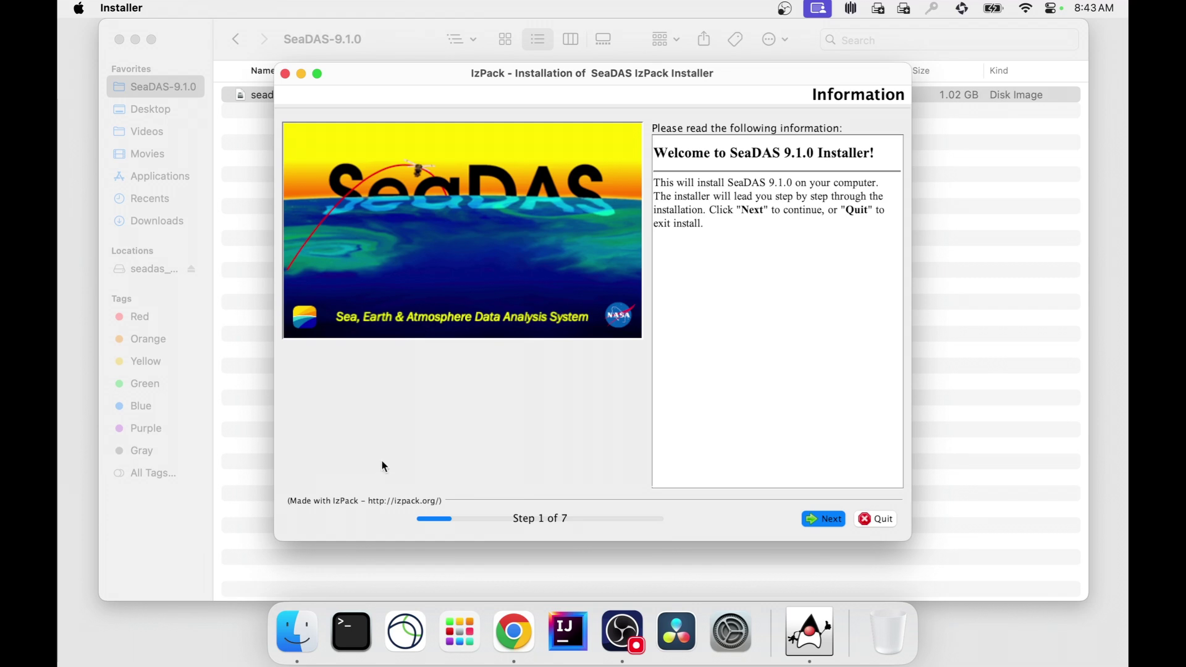
{"action": "left_click", "coordinate": [833, 524]}
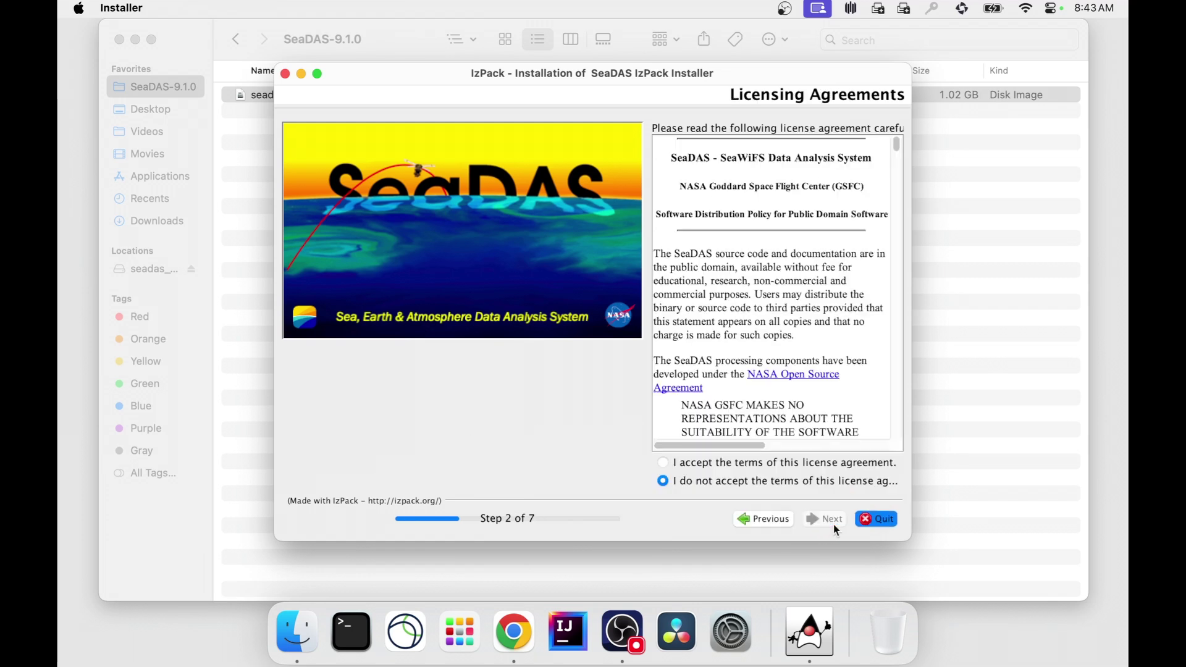
{"action": "left_click", "coordinate": [665, 464]}
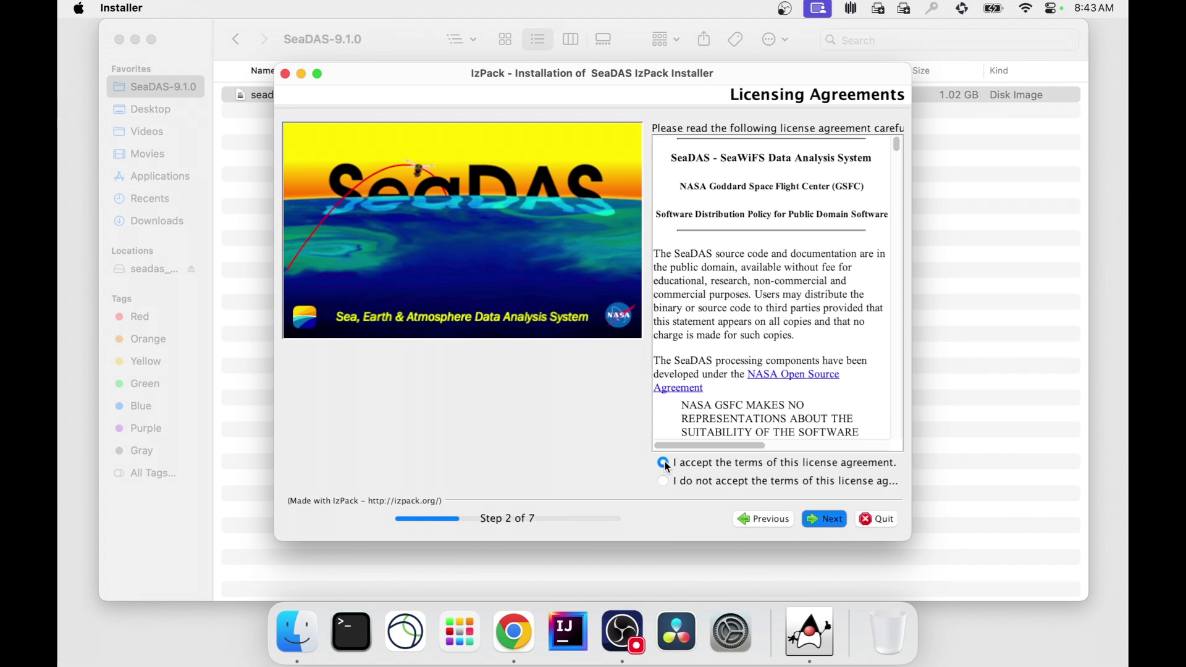
Choose the existing SeaDAS-9.1.0 folder as install path and confirm overwriting it
{"action": "left_click", "coordinate": [830, 522]}
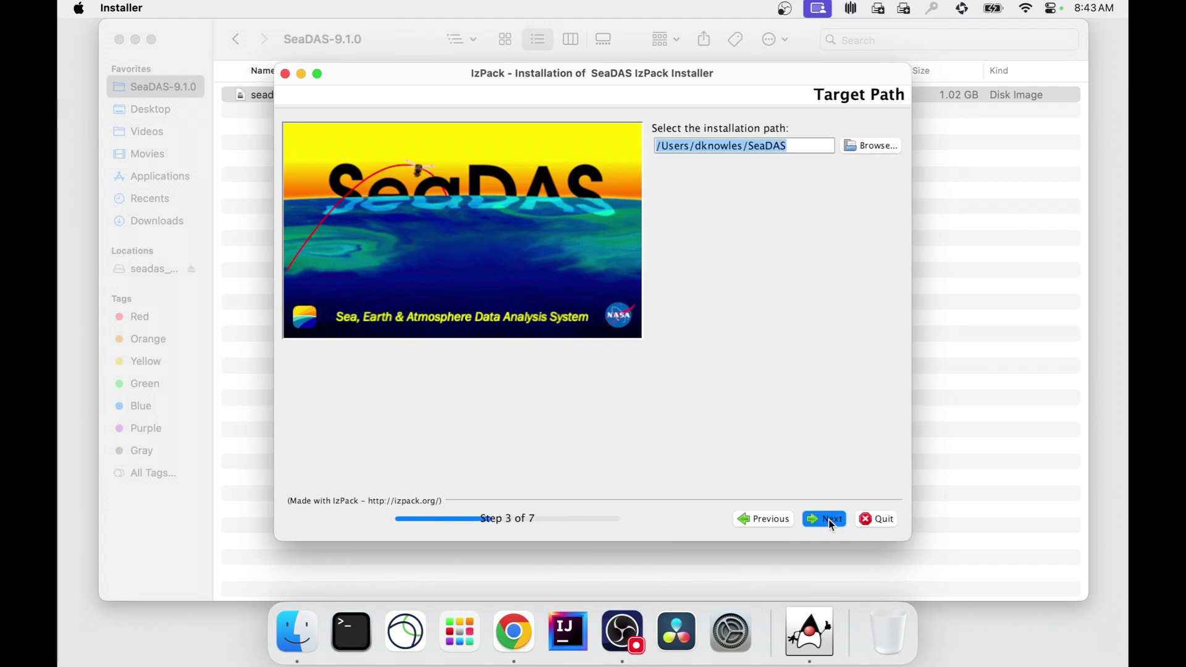
{"action": "left_click", "coordinate": [878, 147]}
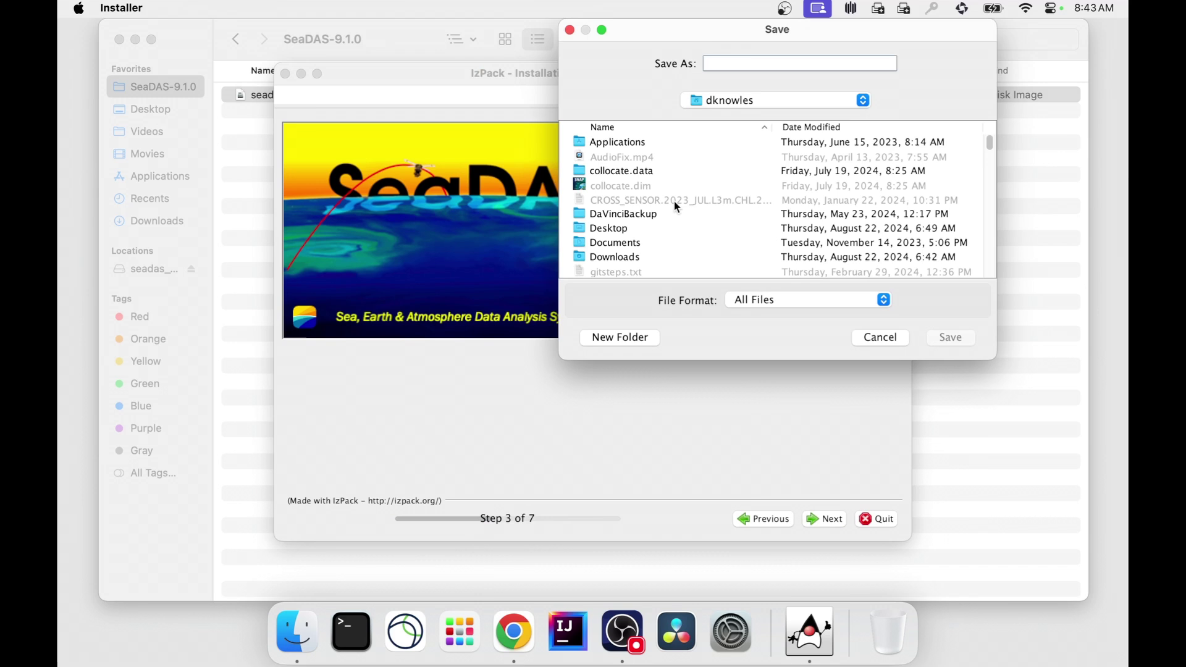
{"action": "scroll", "coordinate": [674, 201], "scroll_direction": "down", "scroll_amount": 5}
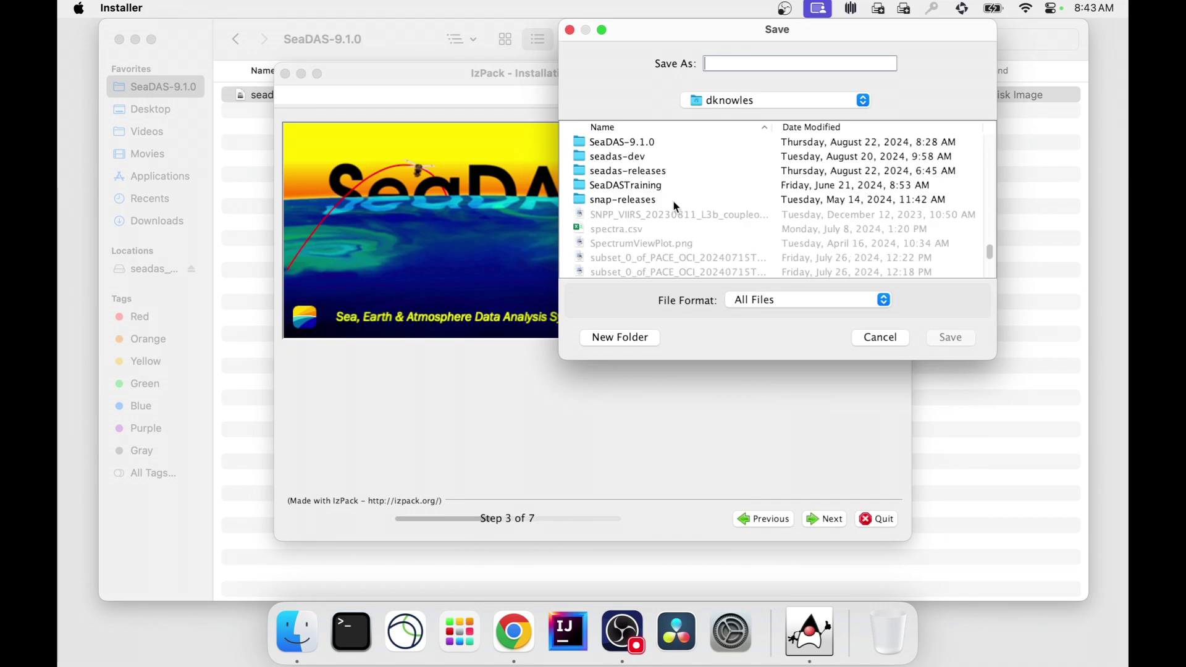
{"action": "left_click", "coordinate": [638, 141]}
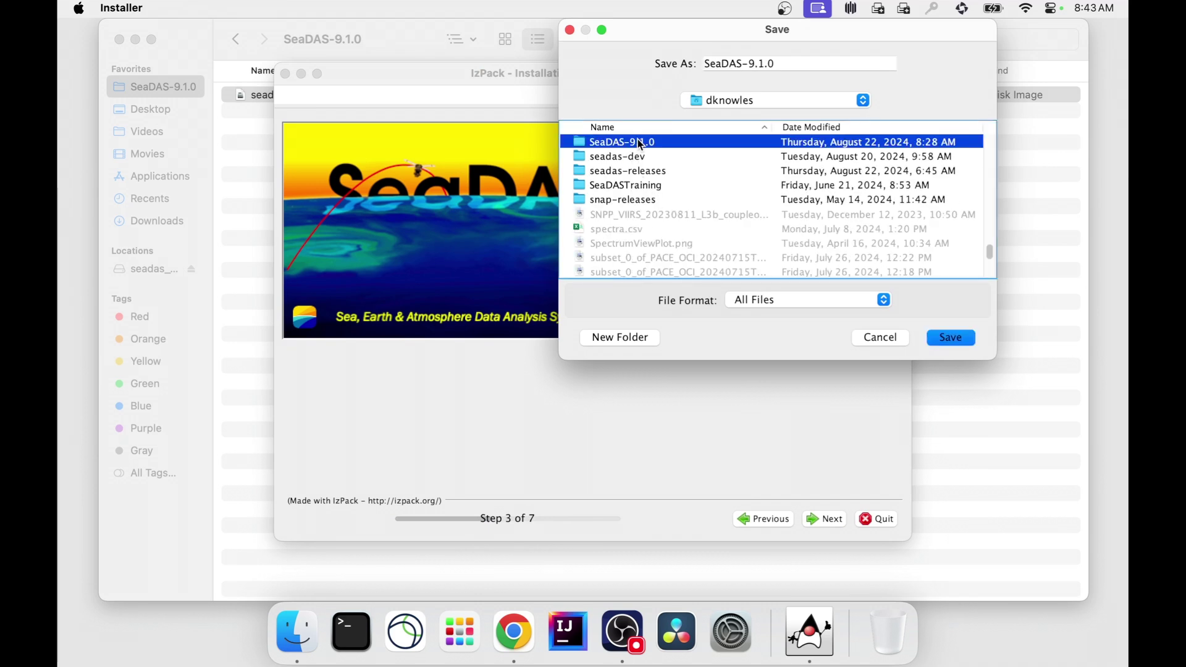
{"action": "left_click", "coordinate": [955, 339]}
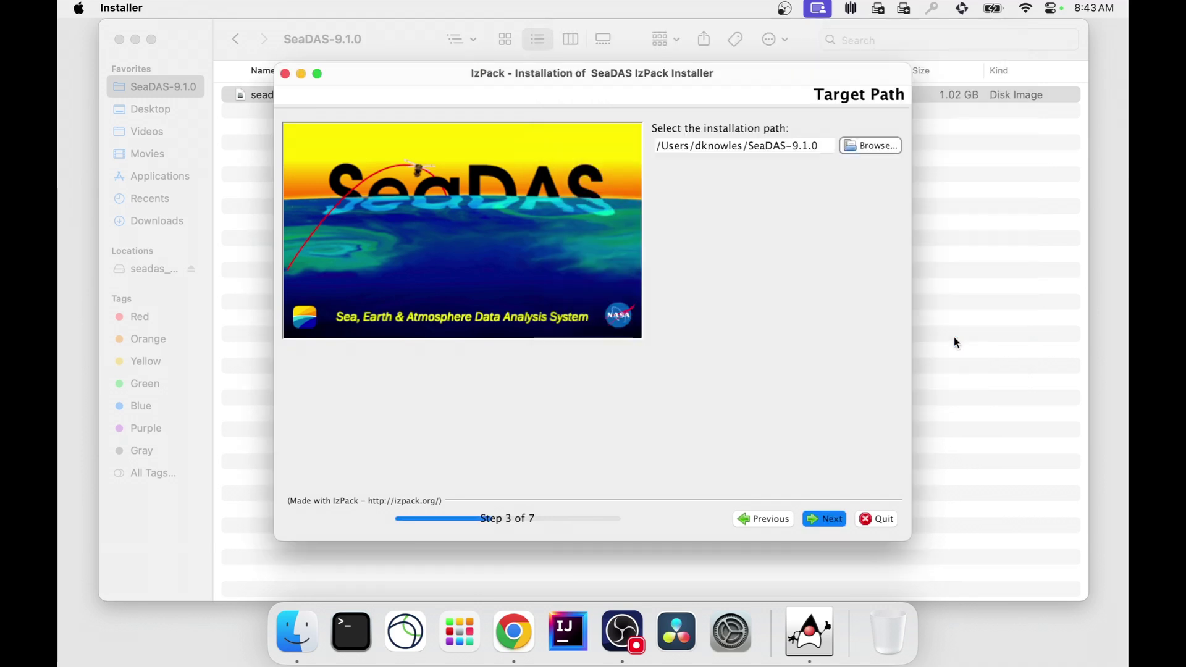
{"action": "left_click", "coordinate": [818, 517]}
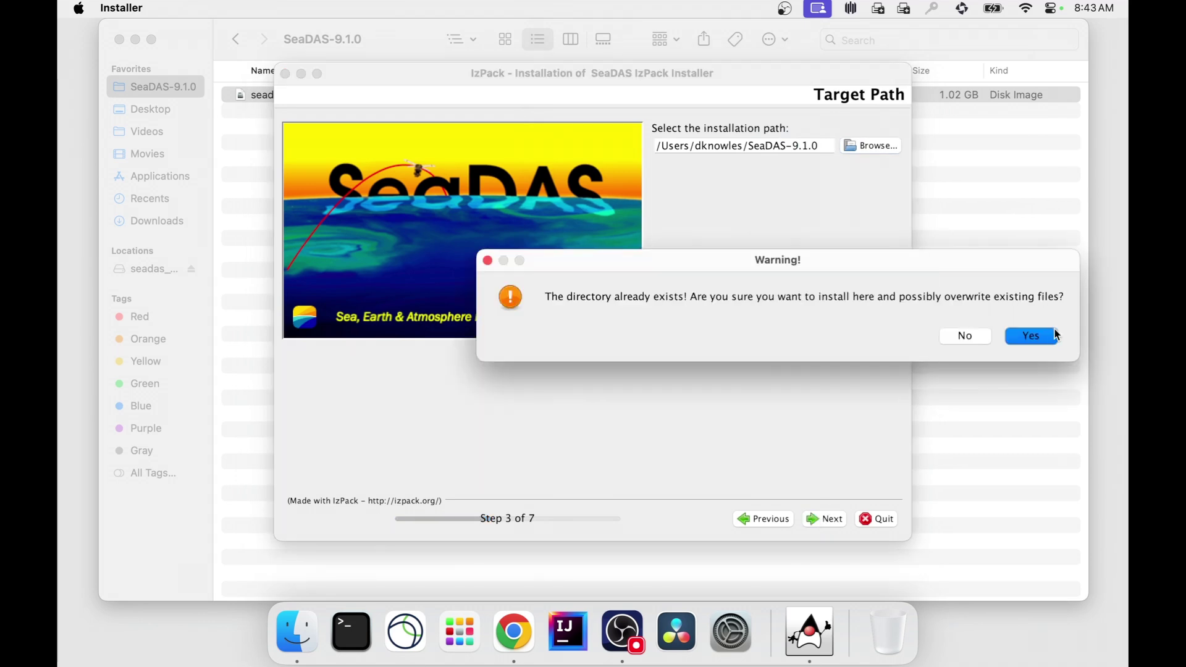
{"action": "left_click", "coordinate": [1036, 336]}
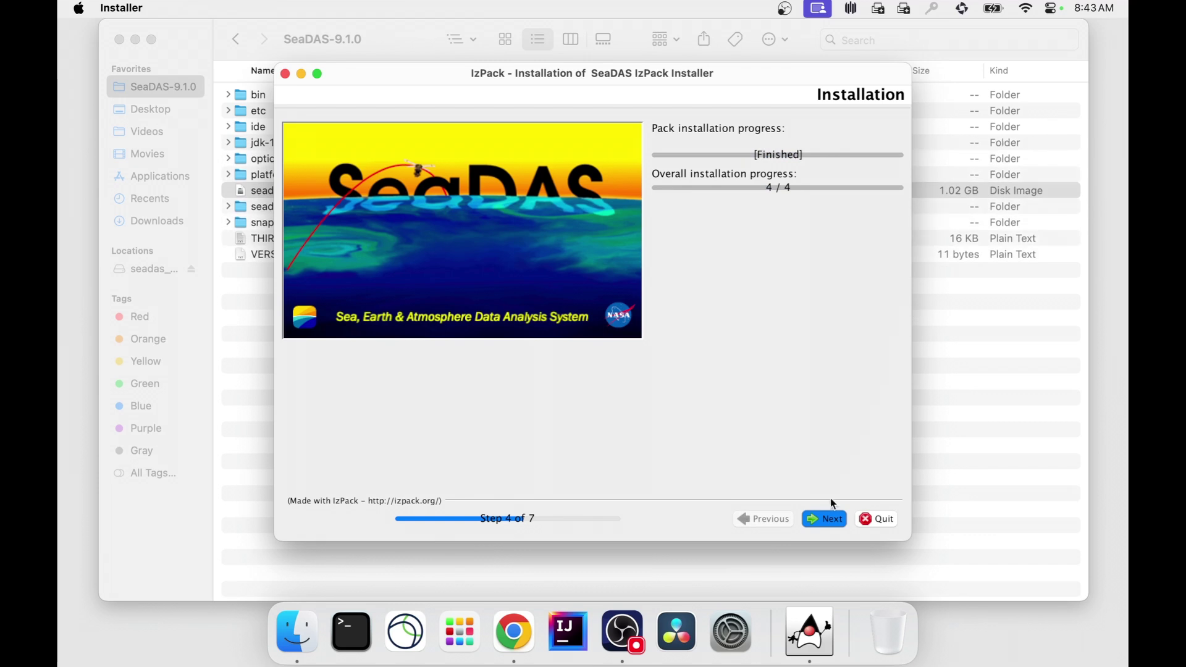
Continue past the finished packs, widen the window to read the processing log, and proceed
{"action": "left_click", "coordinate": [820, 518]}
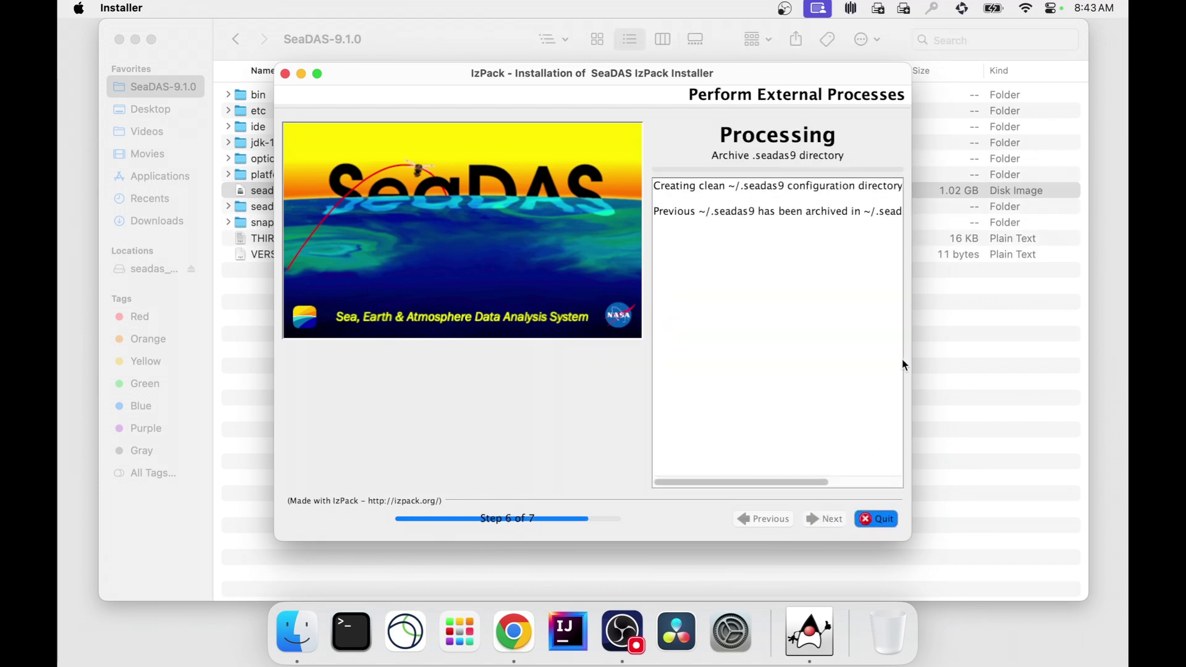
{"action": "left_click_drag", "start_coordinate": [912, 356], "coordinate": [1052, 364]}
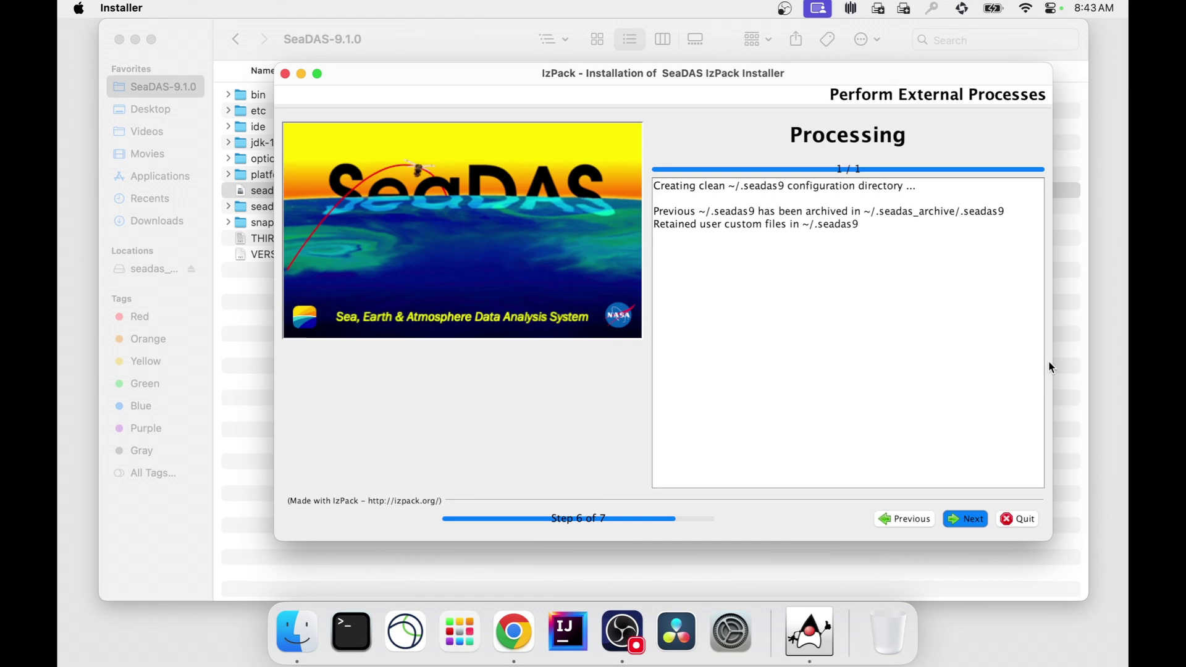
{"action": "left_click", "coordinate": [960, 521]}
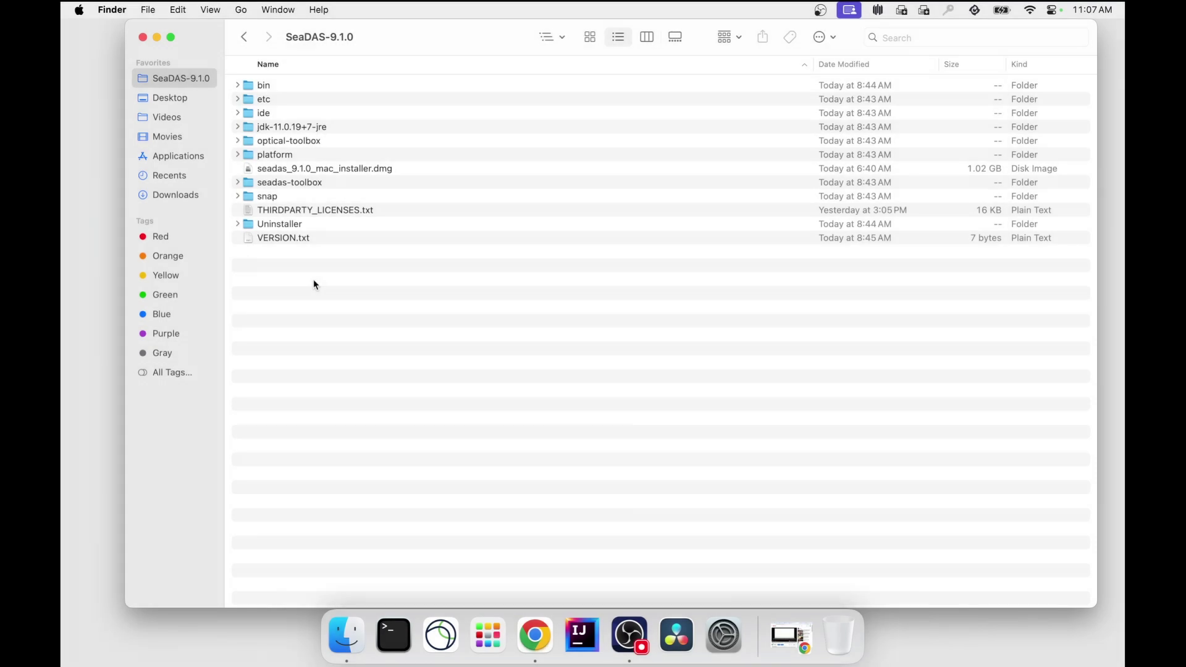
Launch the seadas application from the SeaDAS-9.1.0 bin folder in Finder
{"action": "double_click", "coordinate": [245, 84]}
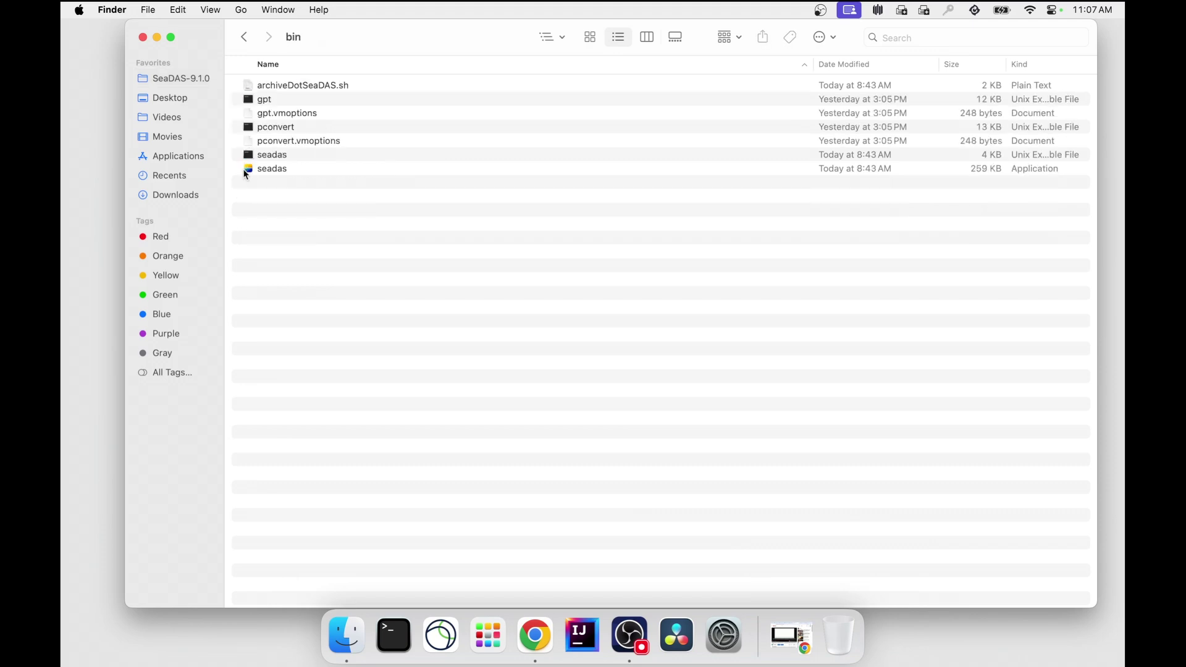
{"action": "double_click", "coordinate": [246, 169]}
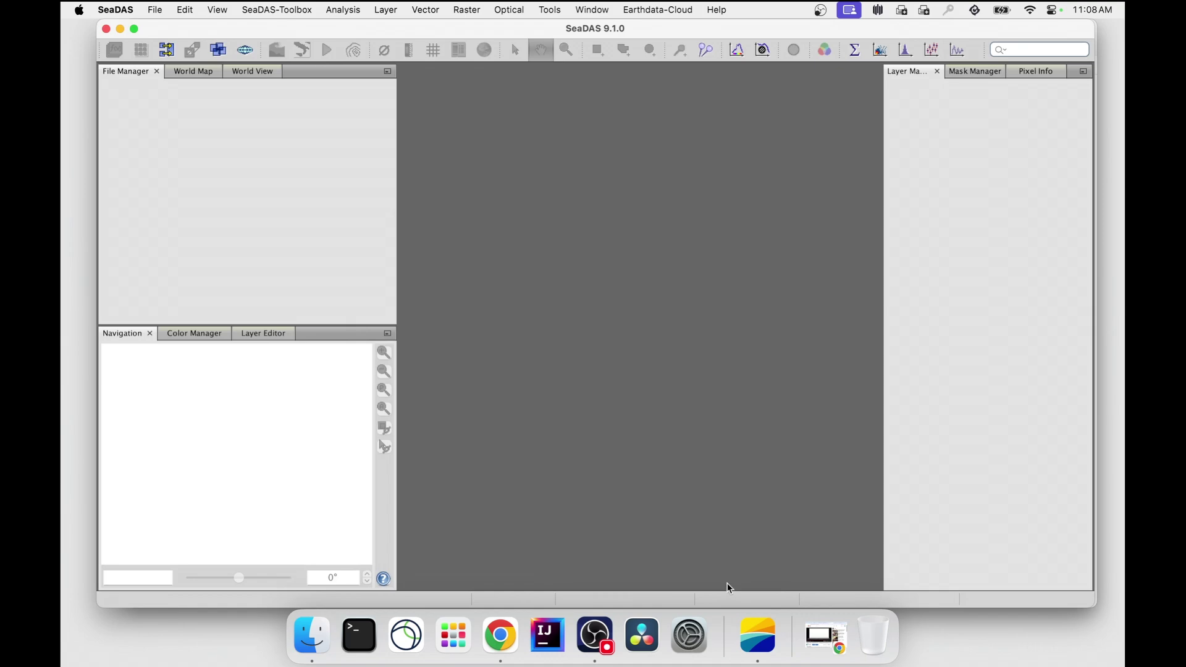
Set SeaDAS to Keep in Dock, quit it, and relaunch it from the Dock icon
{"action": "right_click", "coordinate": [765, 645]}
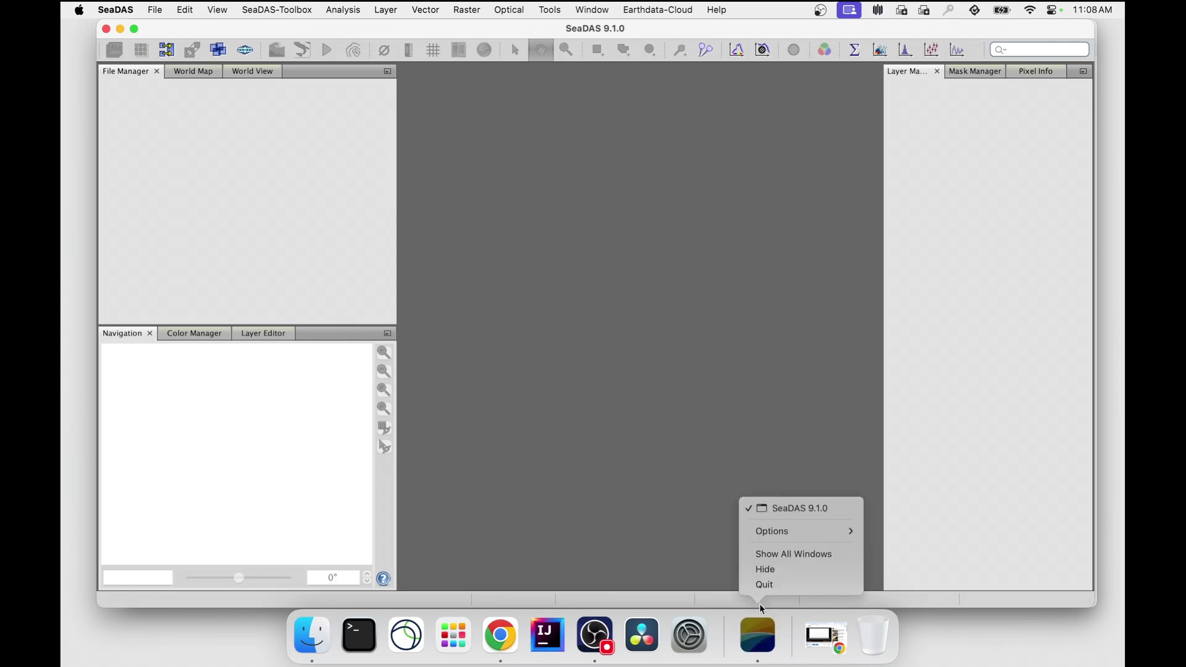
{"action": "mouse_move", "coordinate": [775, 533]}
{"action": "left_click", "coordinate": [890, 532]}
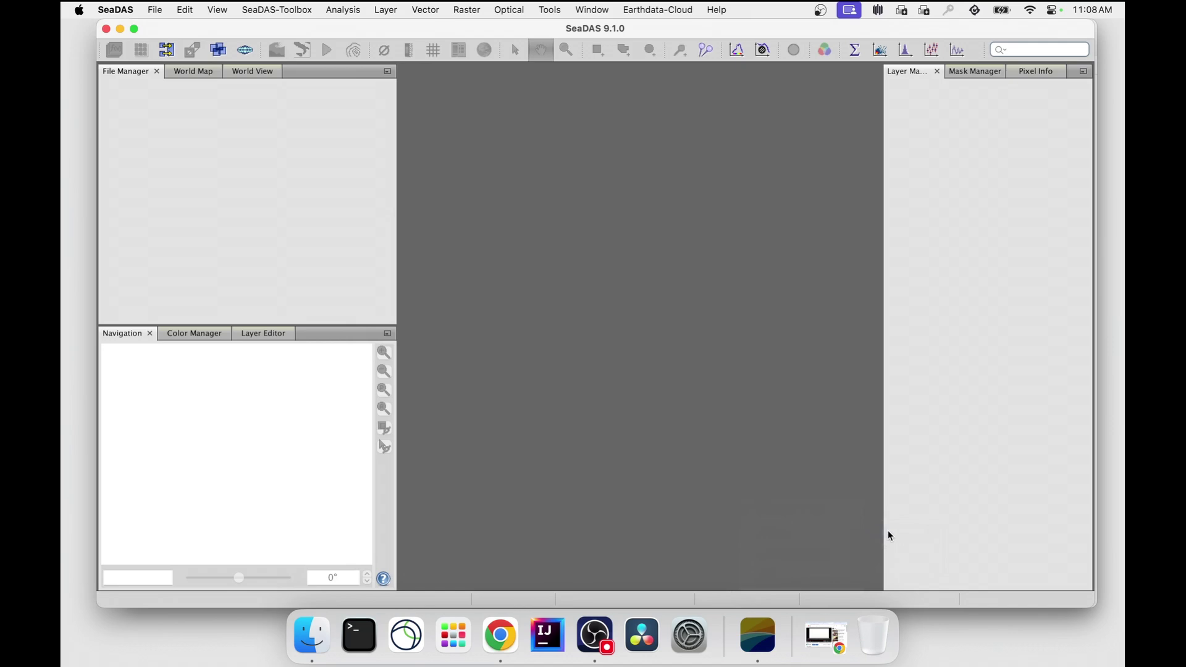
{"action": "left_click", "coordinate": [105, 28]}
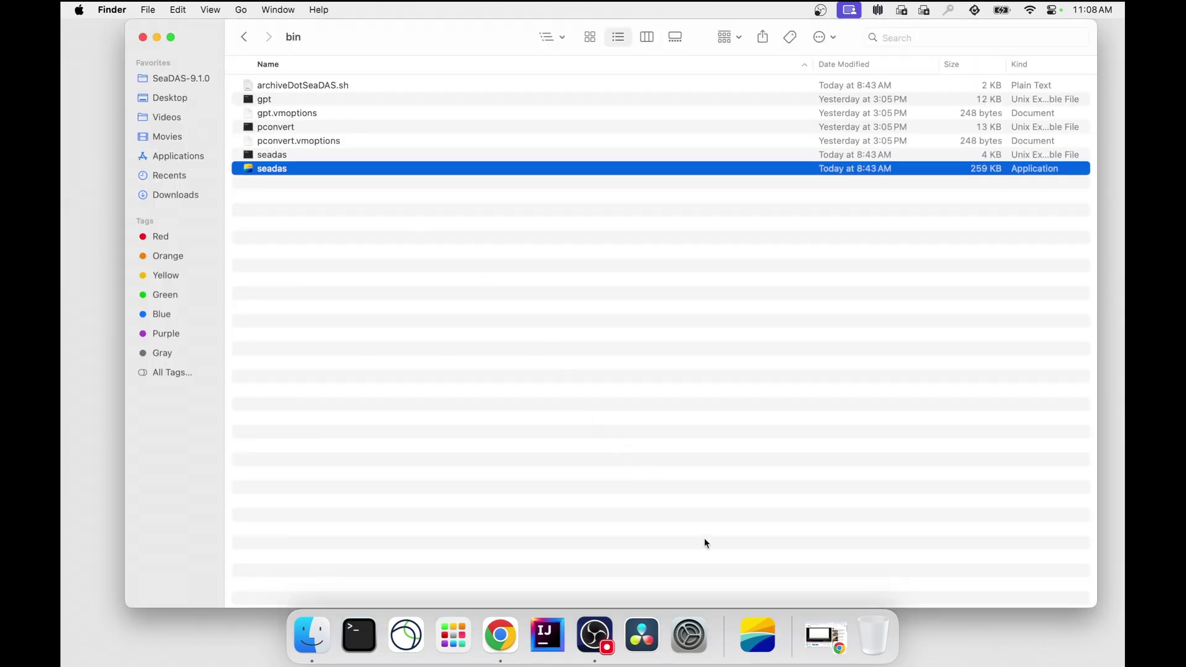
{"action": "left_click", "coordinate": [760, 635]}
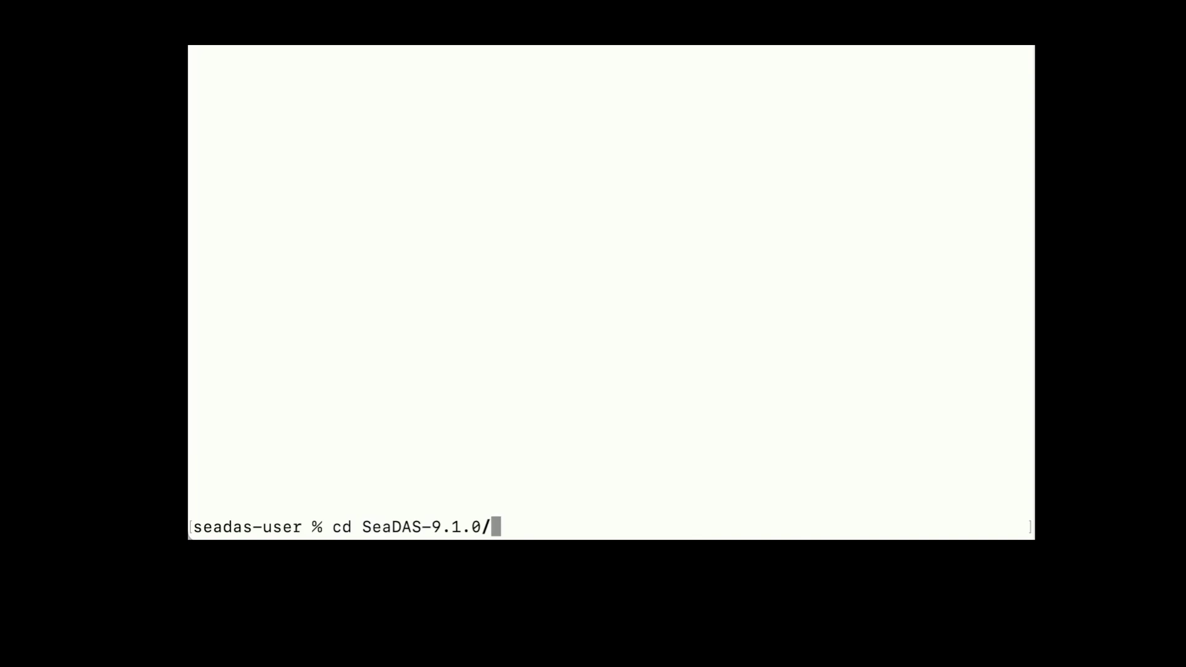
Change into SeaDAS-9.1.0/bin in Terminal and enter 'open seadas' at the prompt
{"action": "key", "text": "Return"}
{"action": "type", "text": "cd bin"}
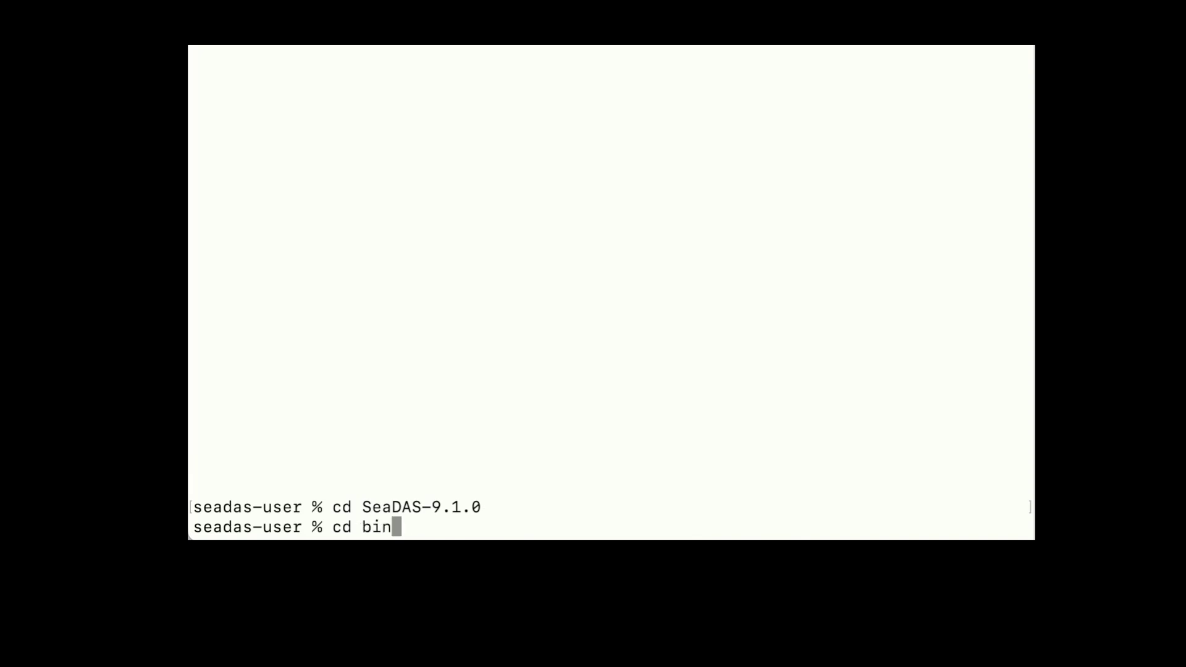
{"action": "key", "text": "Return"}
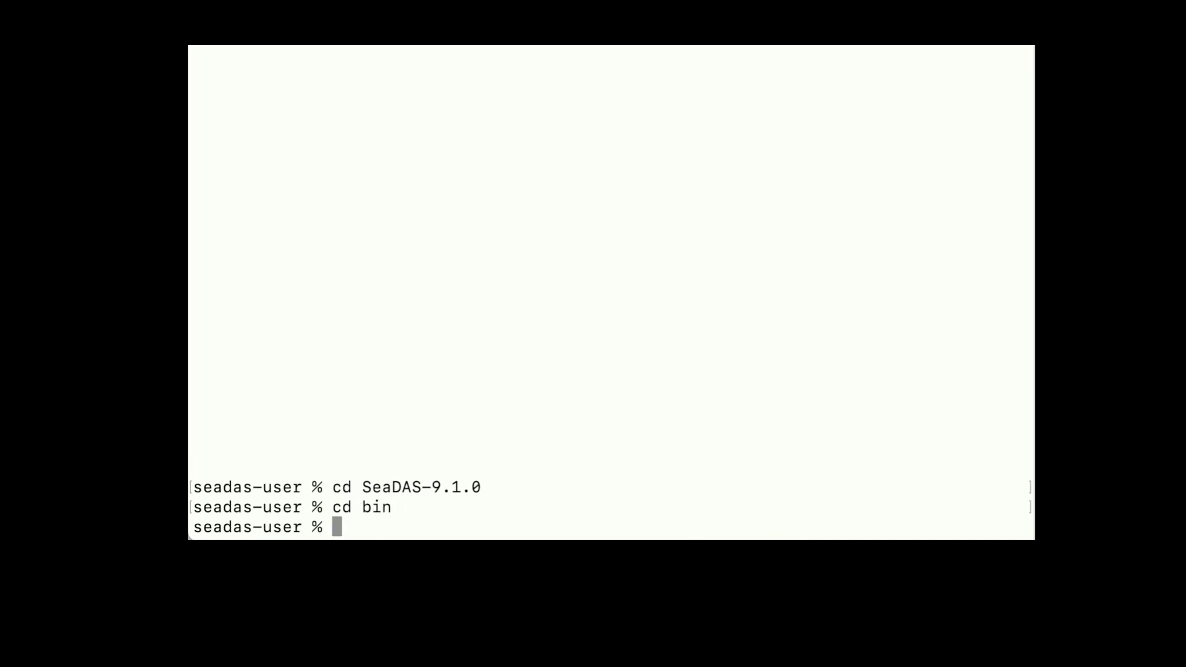
{"action": "type", "text": "seadas"}
{"action": "type", "text": "seadas"}
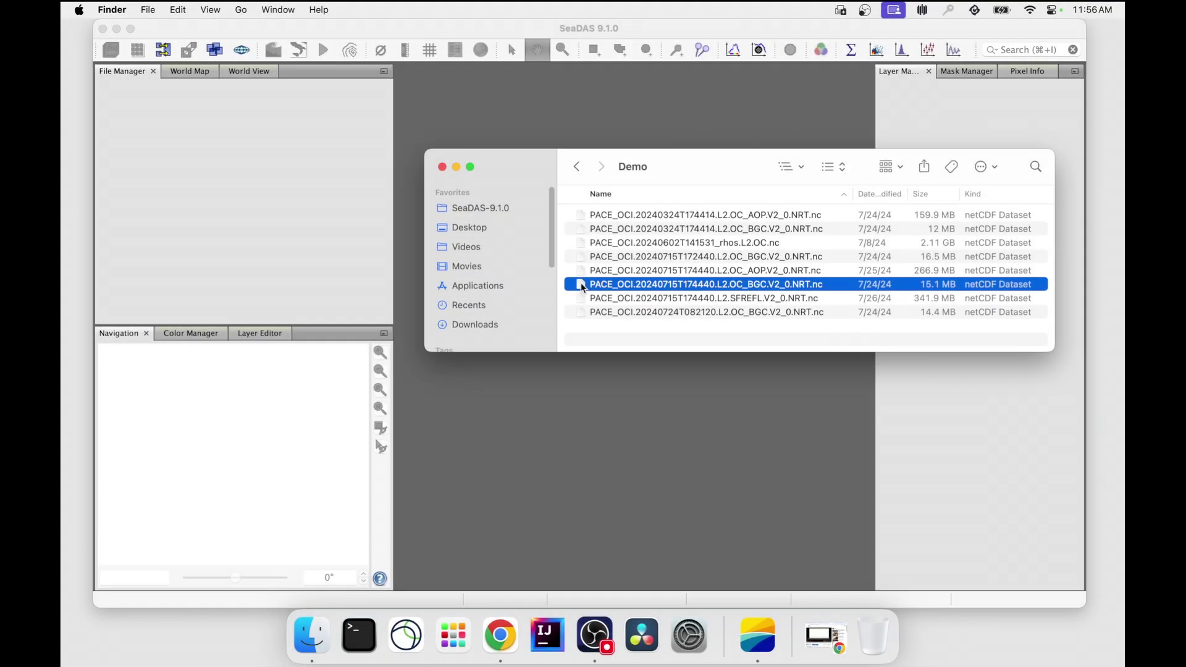
Load PACE_OCI.20240715T174440.L2.OC_BGC.V2_0.NRT.nc, display chlor_a, and add title, gridlines and colour bar
{"action": "left_click_drag", "start_coordinate": [581, 288], "coordinate": [227, 150]}
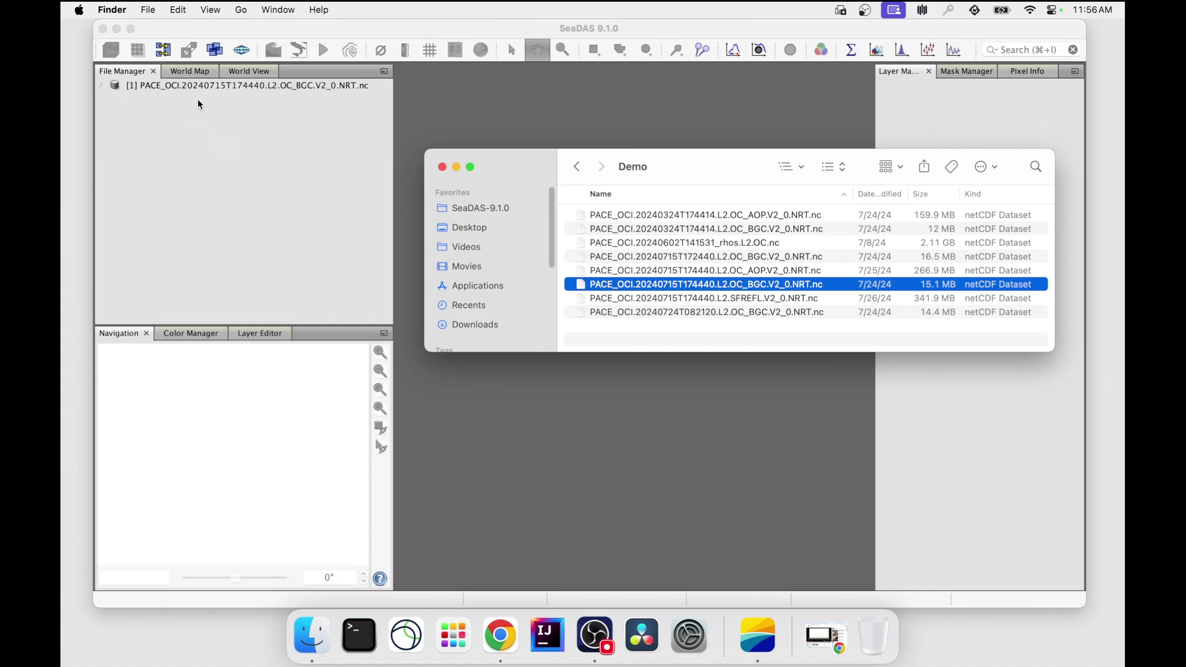
{"action": "double_click", "coordinate": [209, 85]}
{"action": "double_click", "coordinate": [154, 136]}
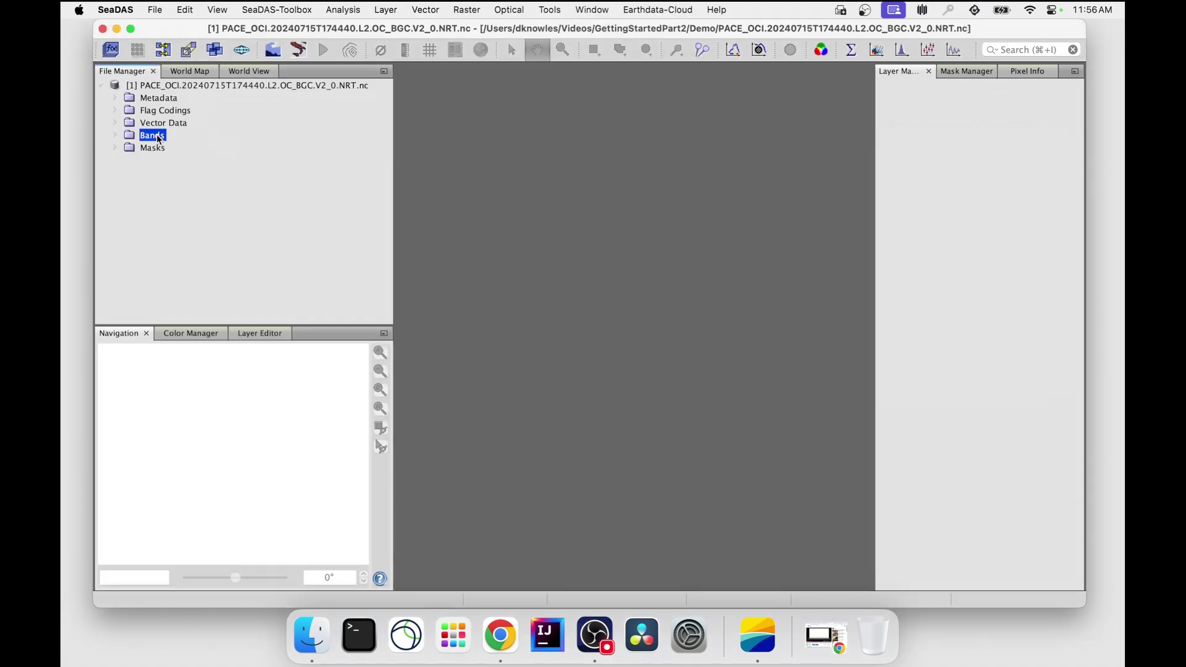
{"action": "double_click", "coordinate": [174, 149]}
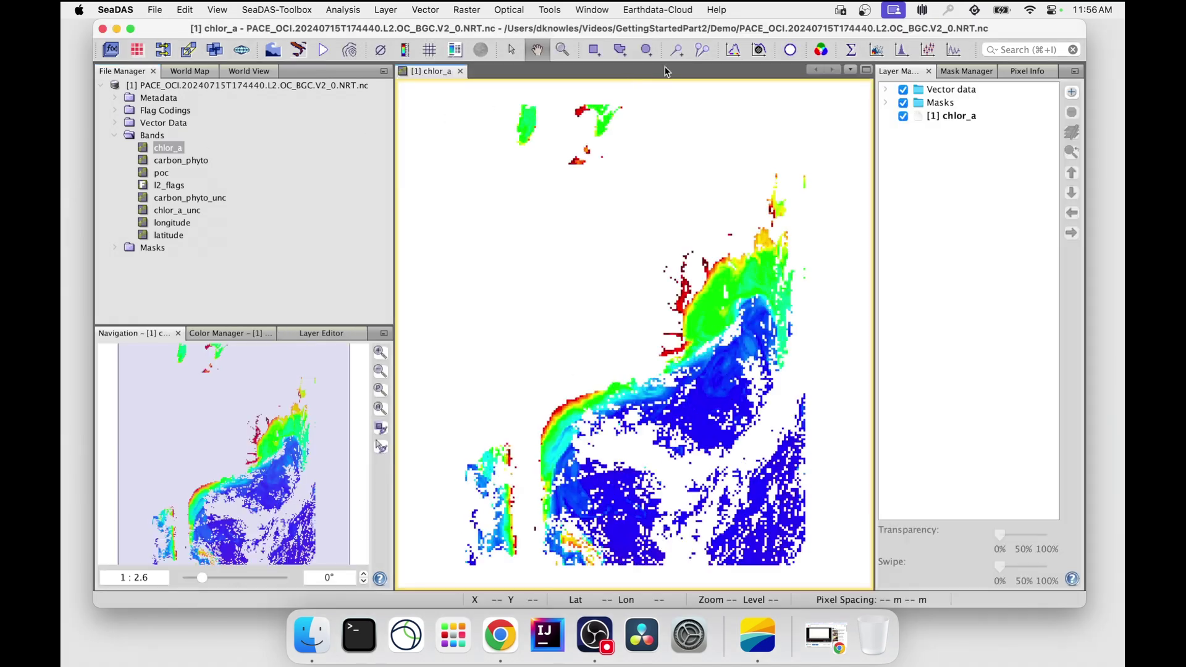
{"action": "left_click", "coordinate": [791, 49]}
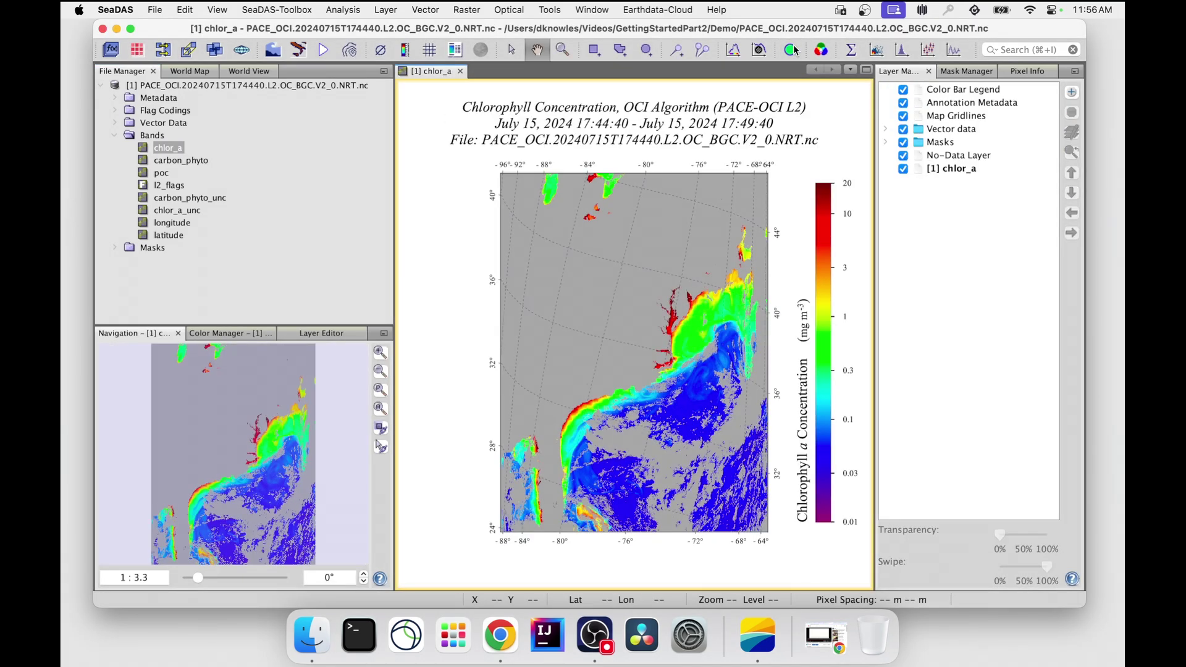